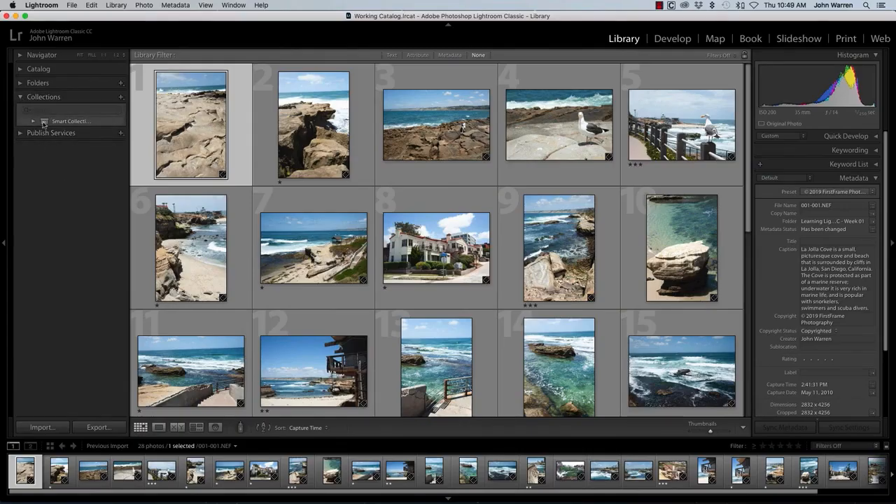
- Deselect all photos and create a top-level collection set named La Jolla Cove
click(33, 124)
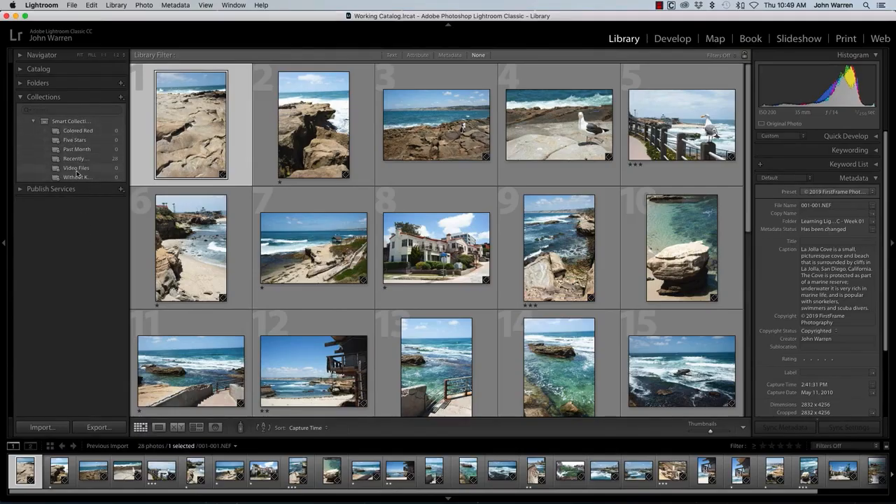
click(33, 122)
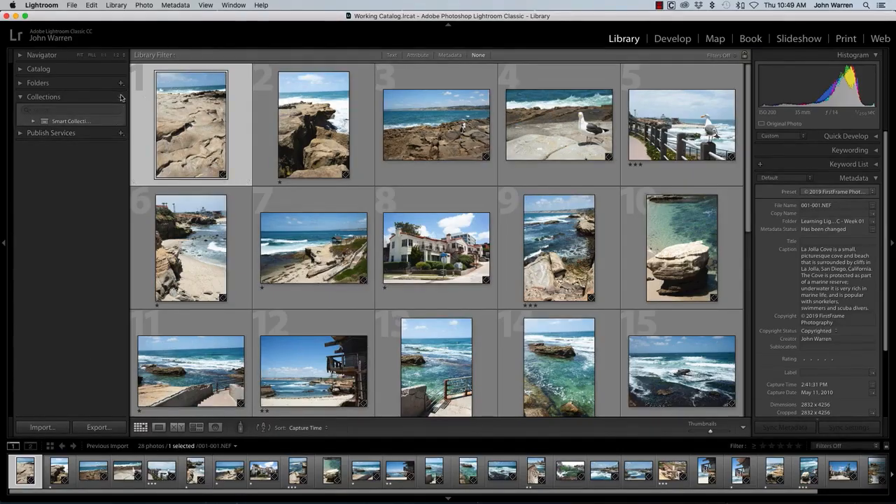
key(super+d)
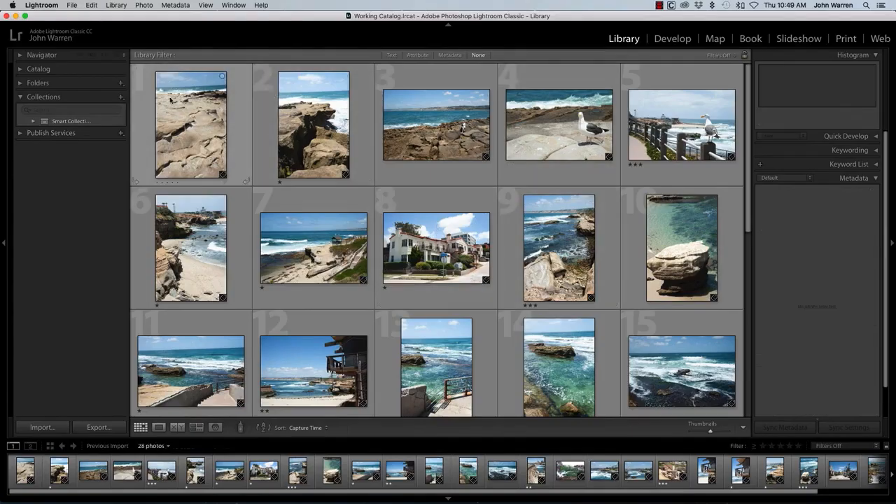
click(122, 97)
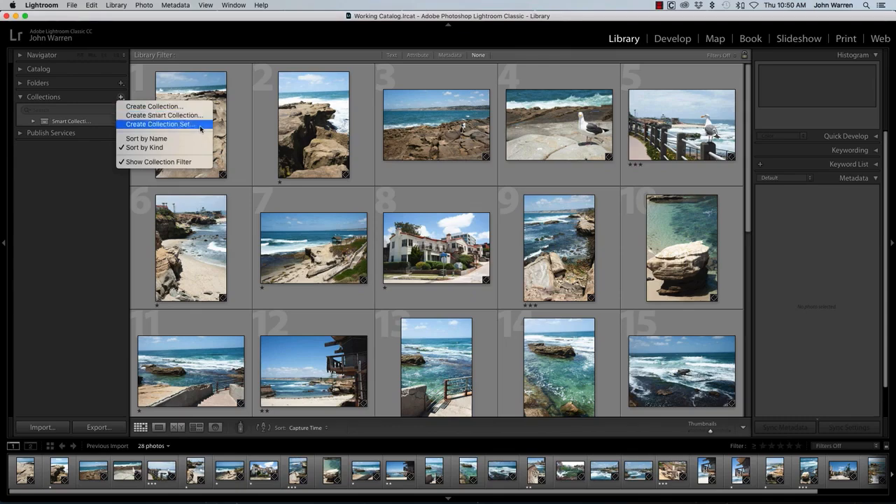
click(160, 124)
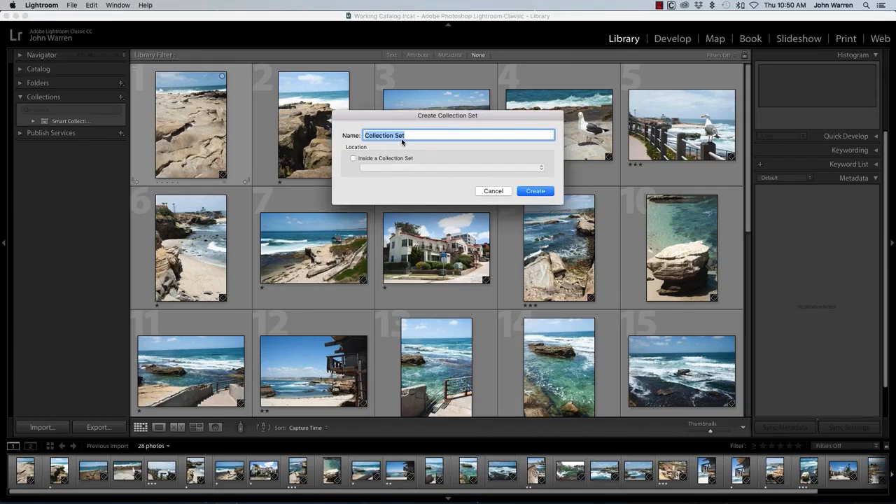
text(La Jolla Cove)
key(Return)
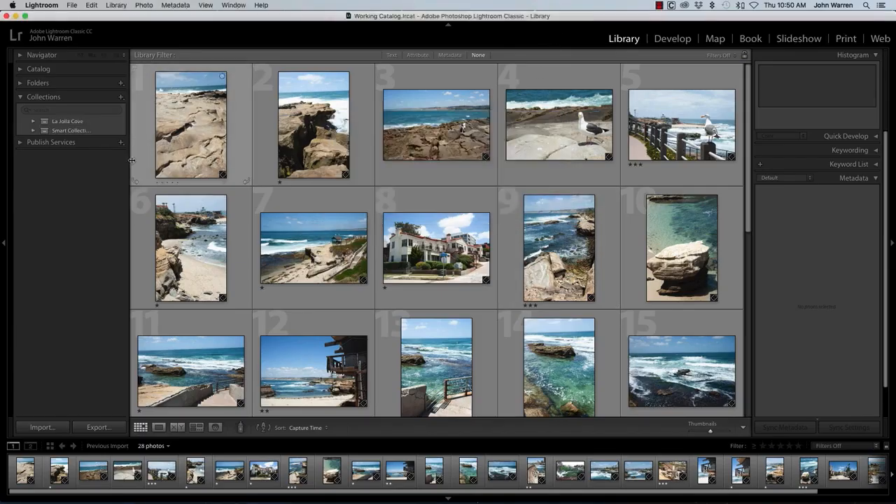
- Create a collection named Selects-01 inside the La Jolla Cove collection set
click(33, 124)
click(121, 98)
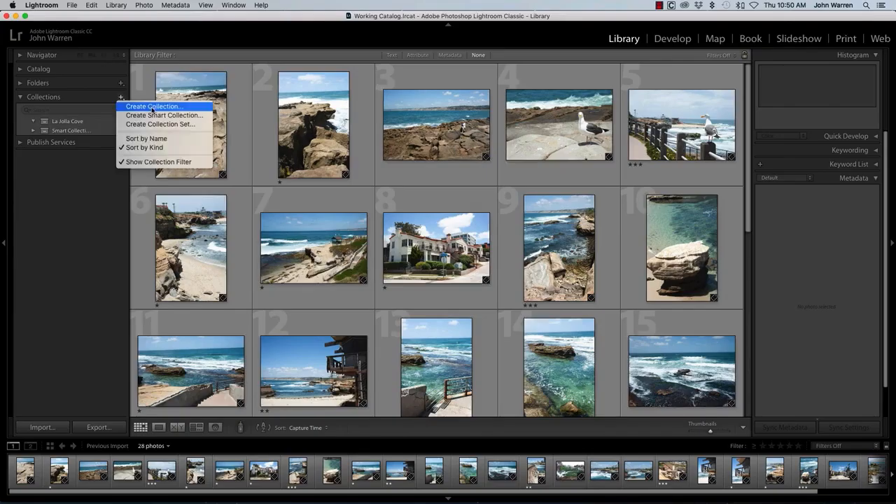
click(151, 107)
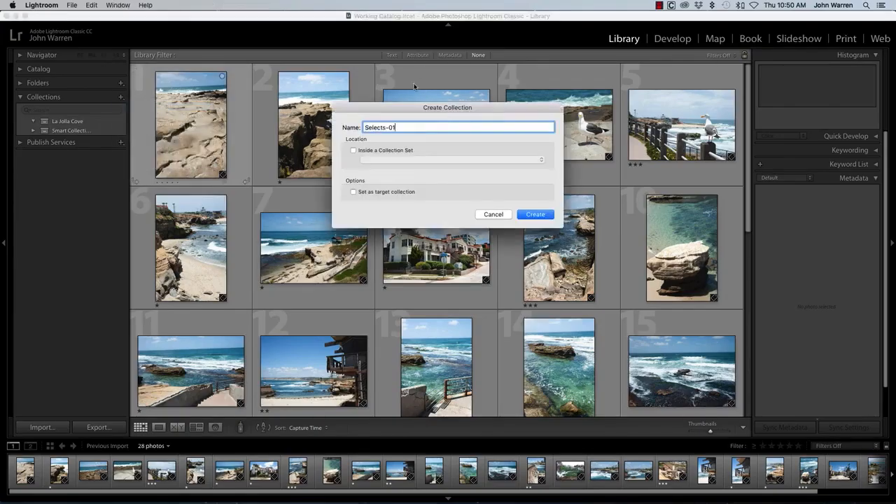
drag(397, 128, 363, 127)
key(super+c)
click(412, 150)
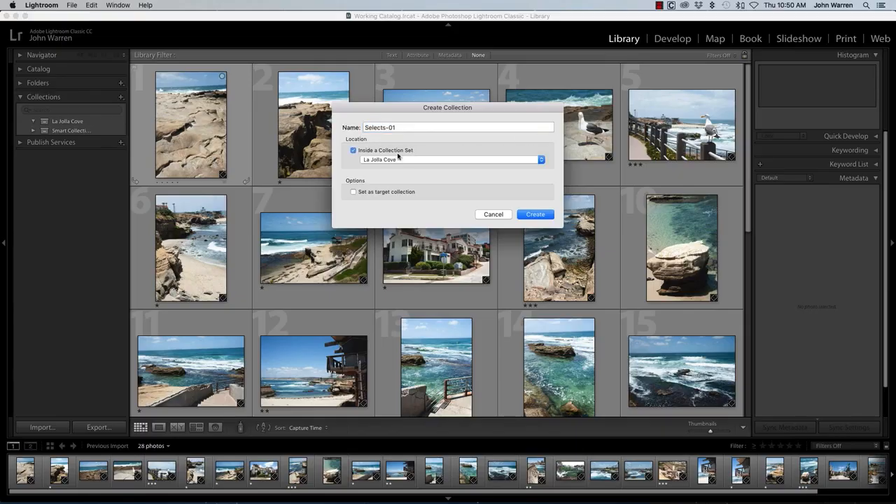
click(387, 161)
click(388, 161)
click(535, 214)
- Create a second collection named Selects-02 inside the La Jolla Cove set
click(70, 121)
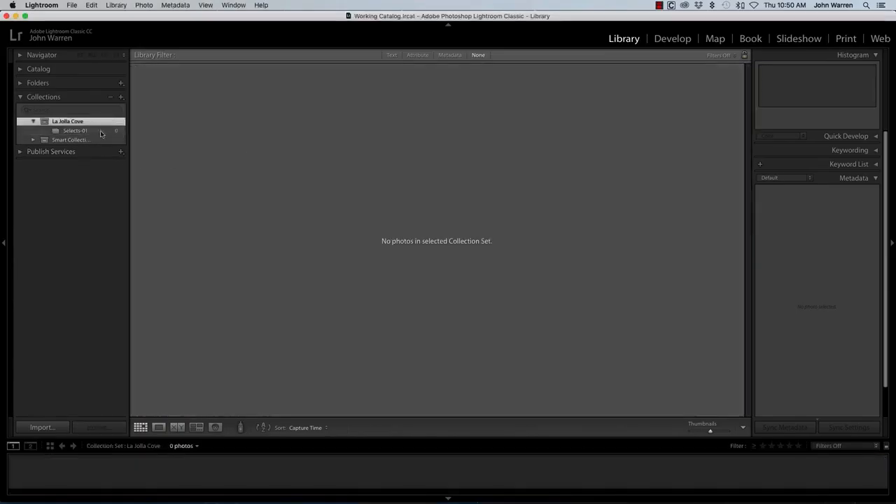
click(122, 98)
click(150, 109)
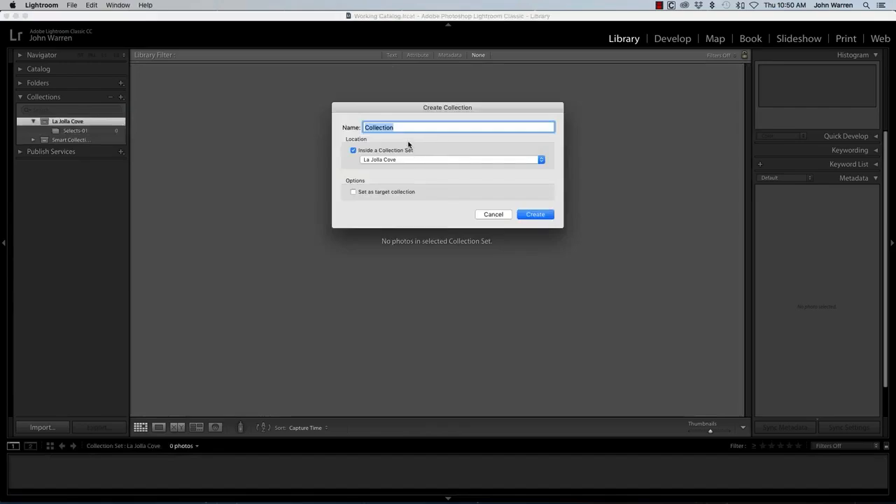
key(super+v)
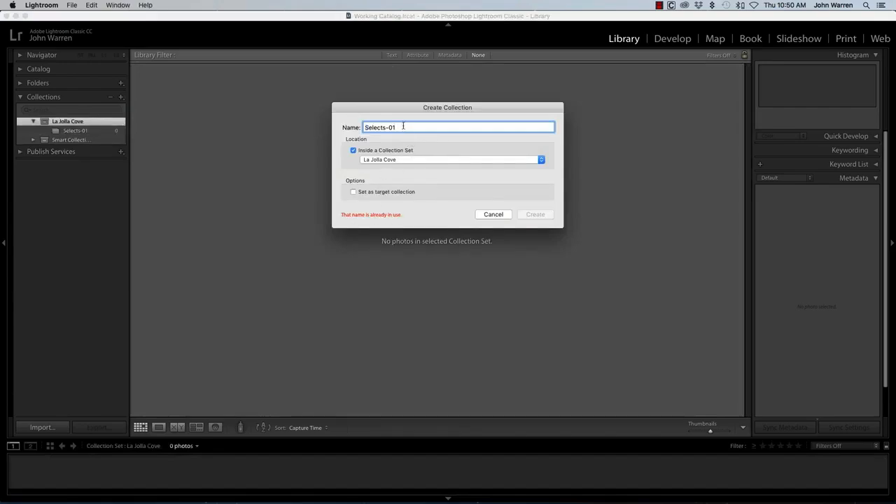
key(BackSpace)
text(2)
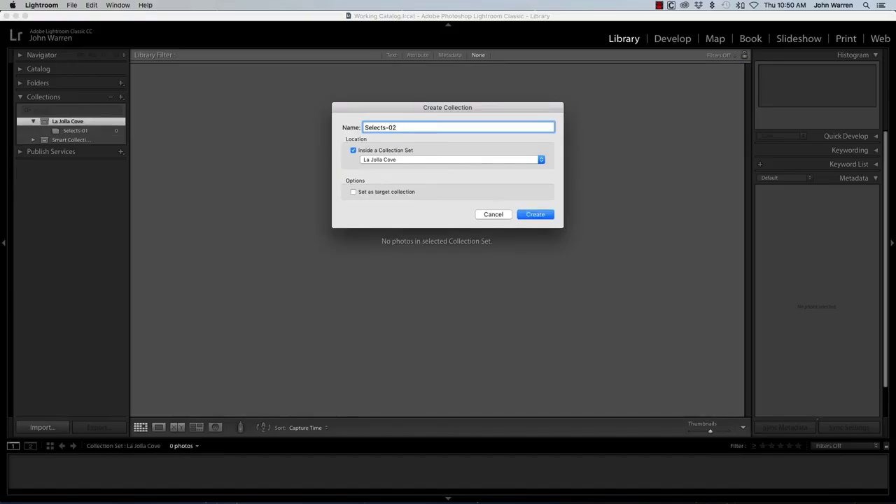
key(Return)
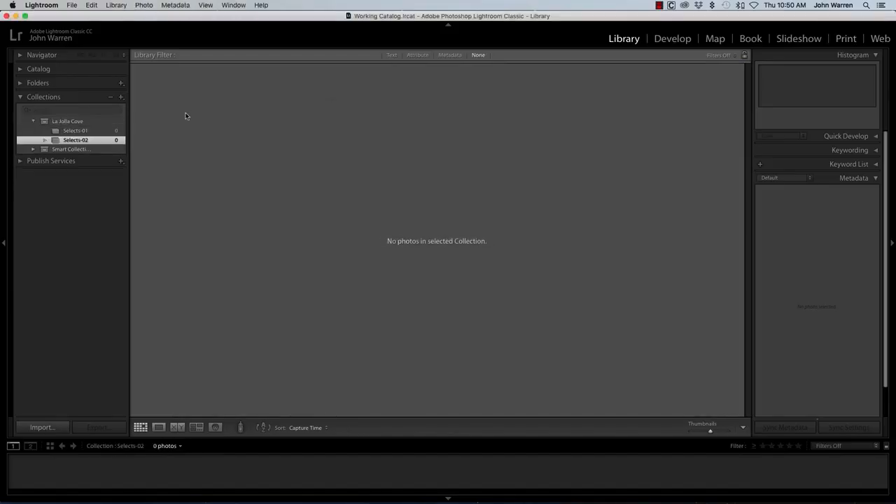
- Add a third collection named Selects-03 to the La Jolla Cove set and select the set
click(120, 97)
click(177, 113)
text(3)
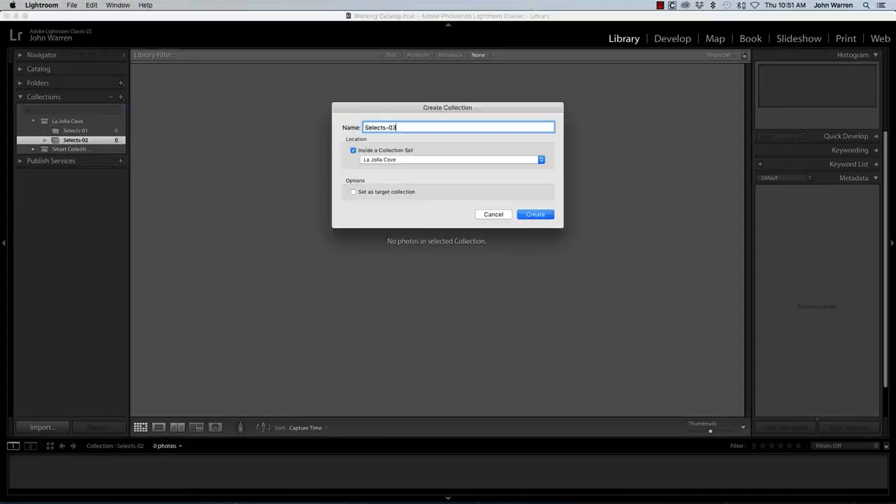
key(Return)
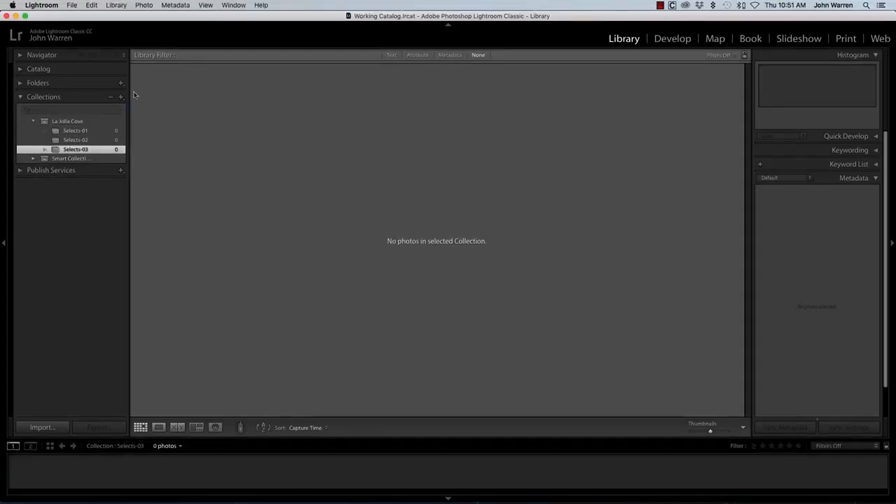
click(73, 124)
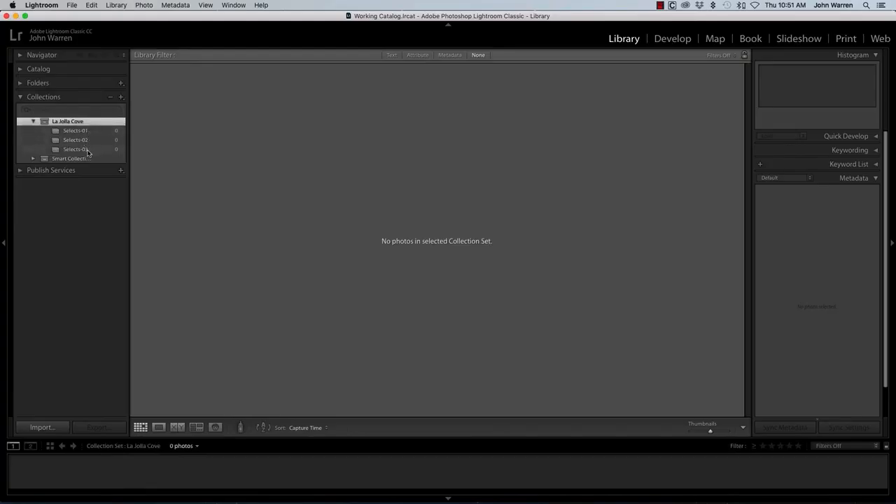
- Show the photos of the Learning Lightroom folder and apply the Rated filter preset
click(38, 83)
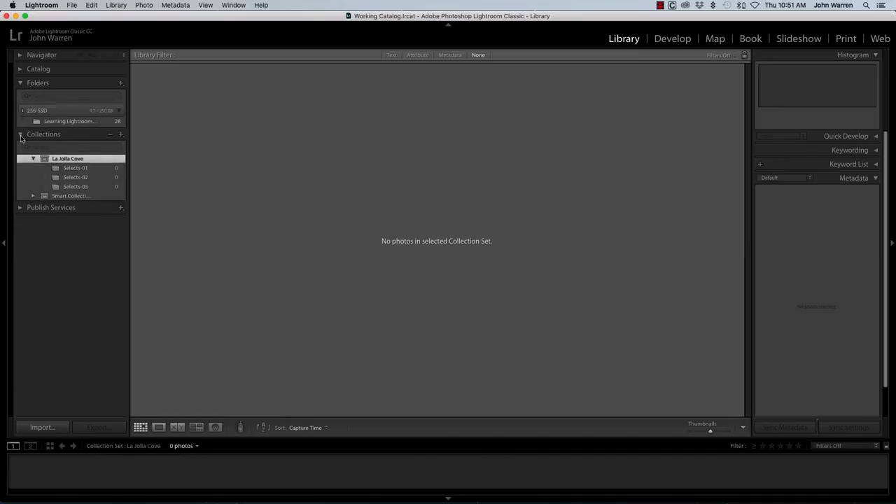
click(87, 123)
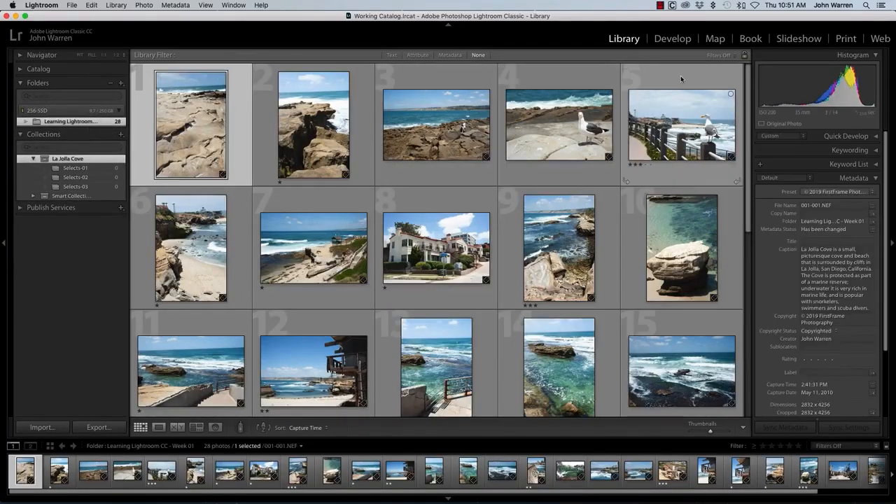
click(735, 56)
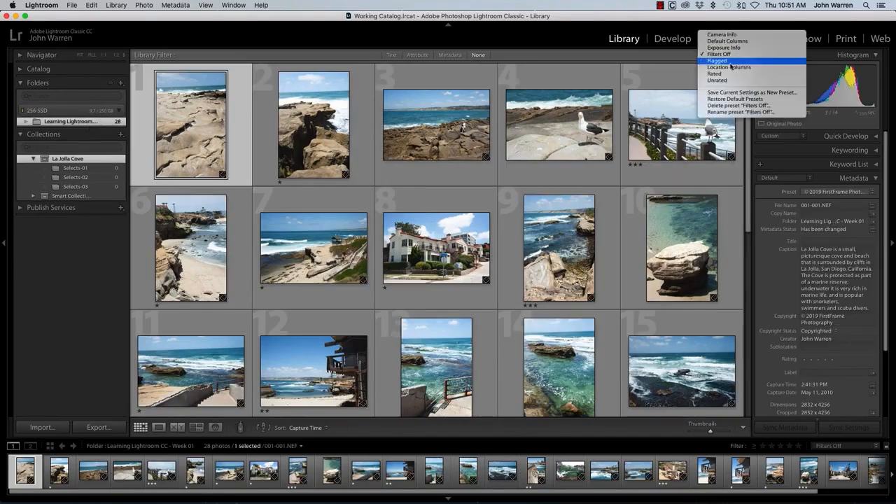
click(728, 75)
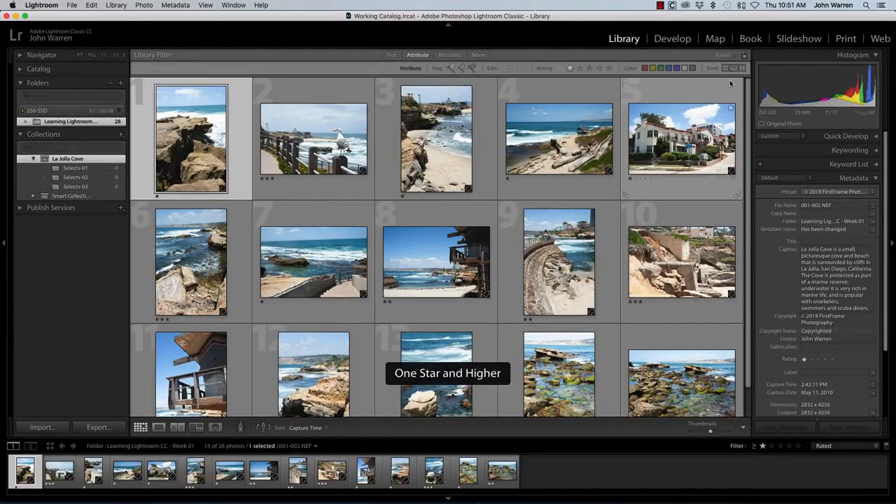
- Filter the folder to photos whose rating is equal to zero stars and add them all to the Selects-01 collection
click(561, 69)
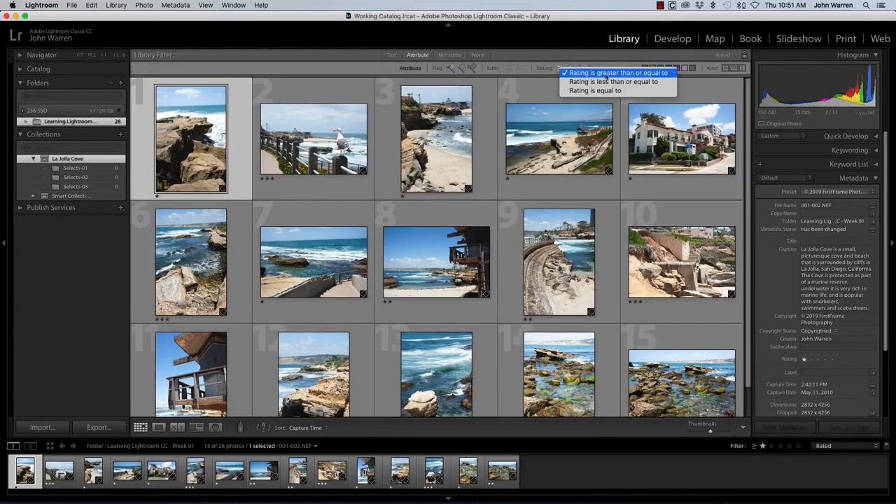
click(664, 75)
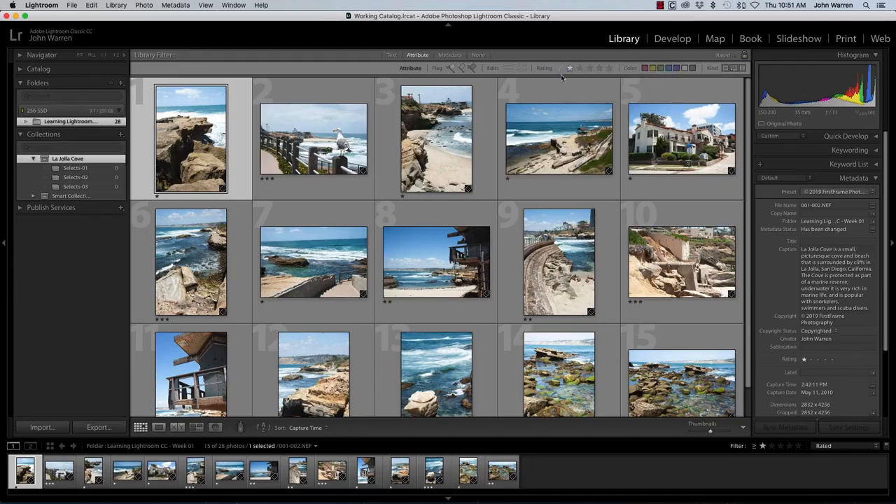
click(569, 68)
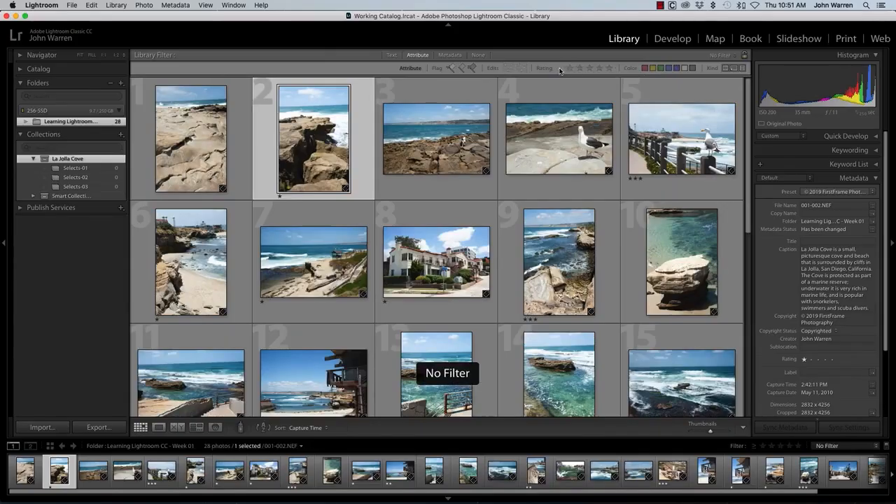
click(565, 68)
click(570, 90)
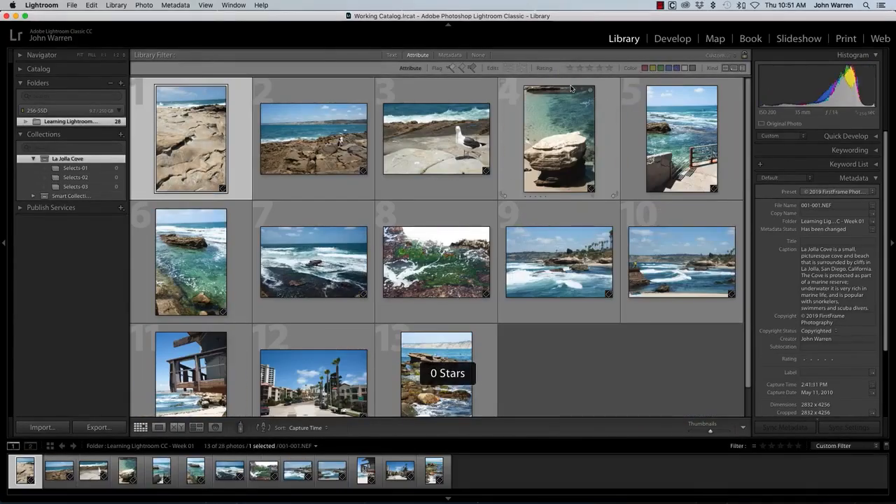
key(super+a)
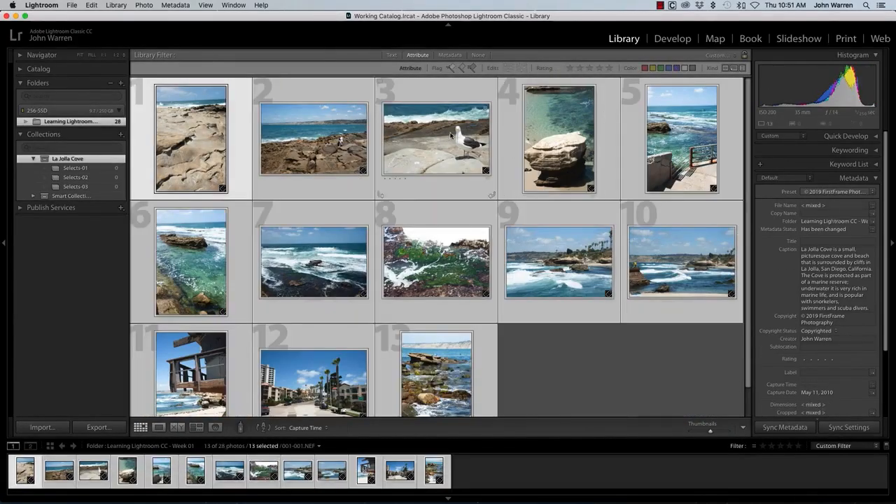
drag(434, 140, 70, 173)
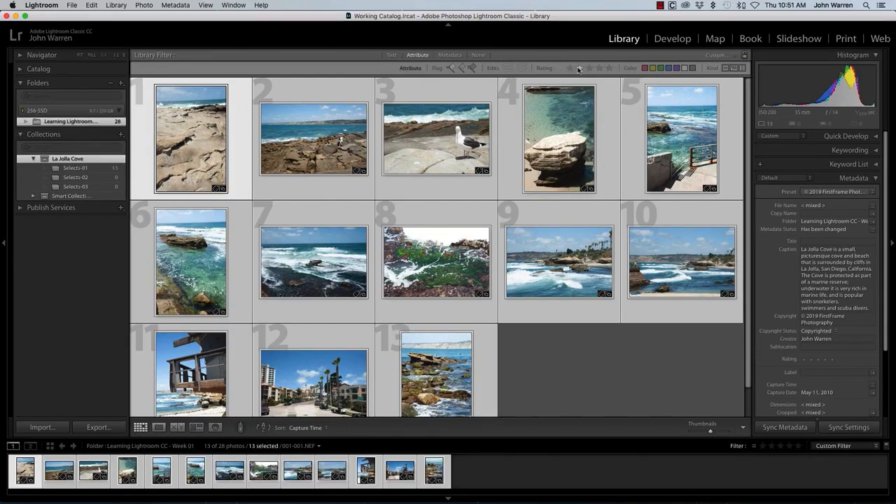
- Filter the folder to two-star photos and add all of them to the Selects-02 collection
click(579, 69)
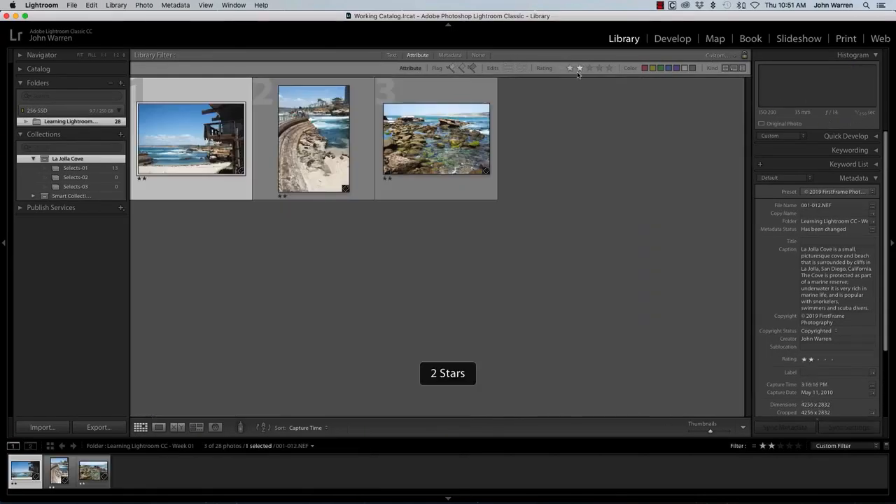
key(super+a)
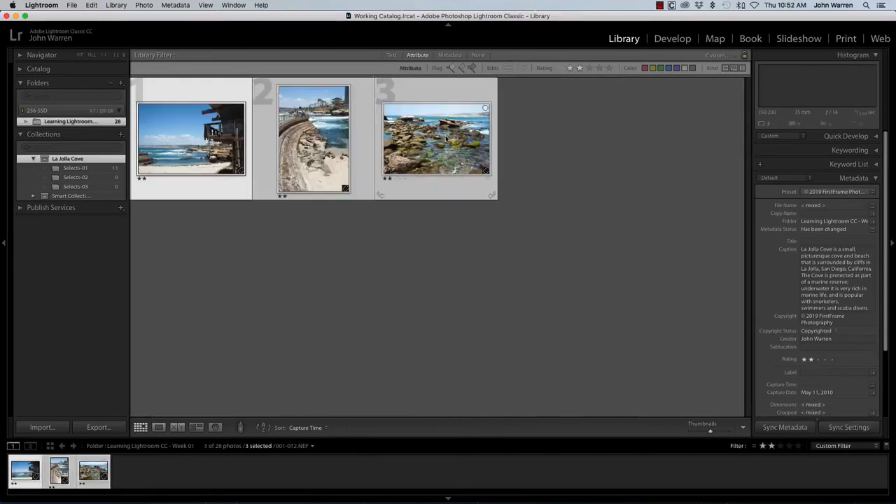
drag(445, 143, 75, 177)
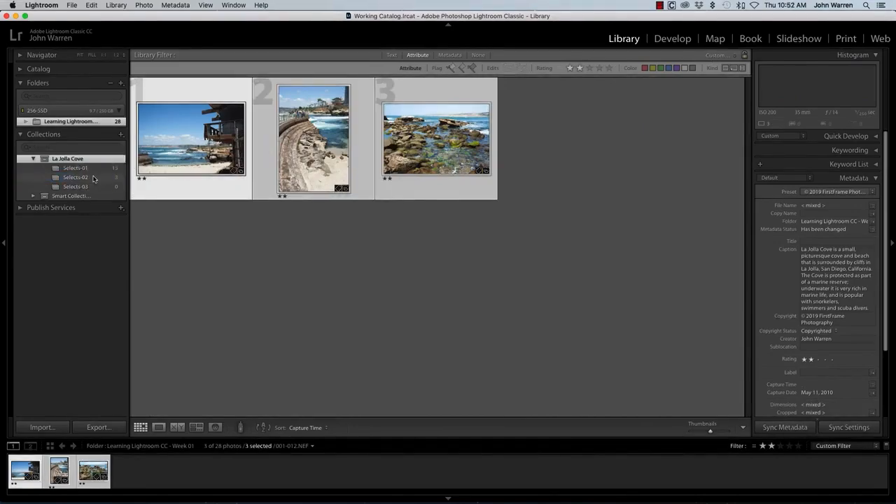
- Filter the folder to three-star photos and add all of them to the Selects-03 collection
click(589, 68)
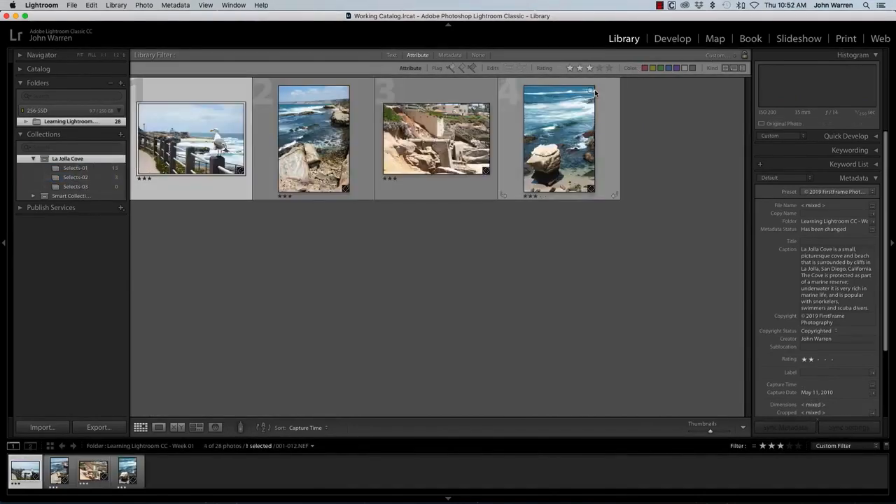
key(super+a)
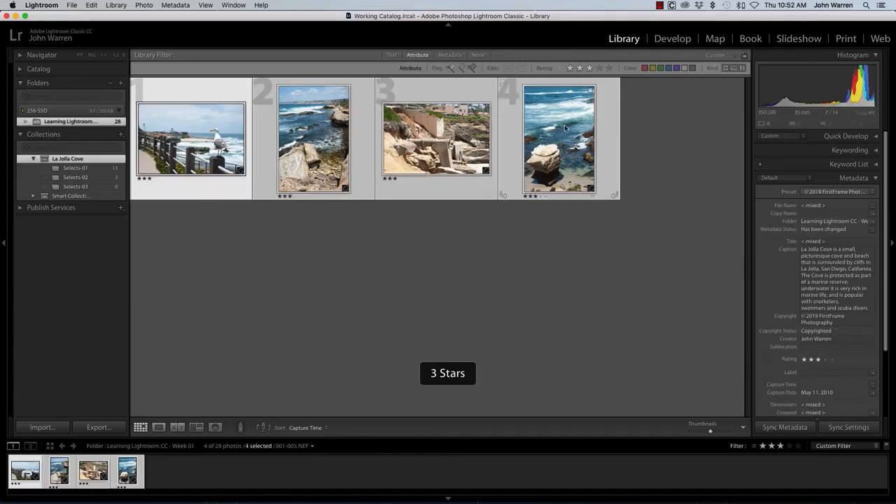
drag(361, 136, 92, 186)
- Review the contents of the Selects-01, Selects-02 and Selects-03 collections one after another
click(101, 170)
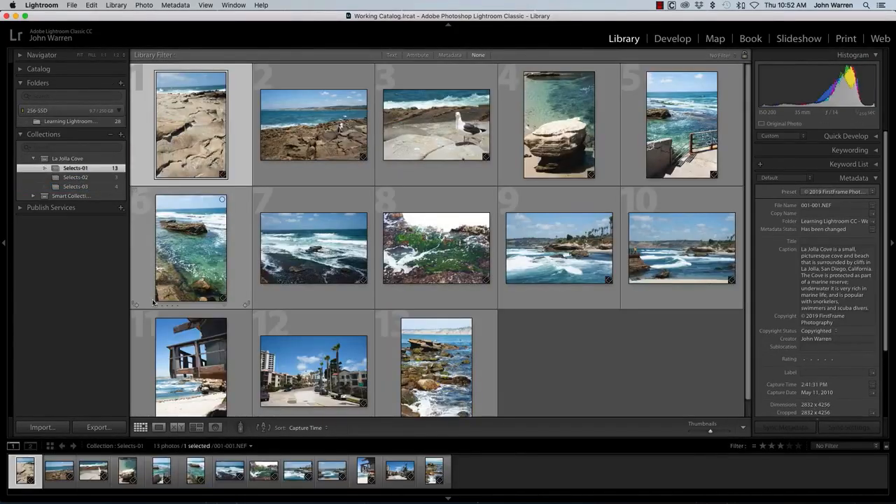
click(102, 179)
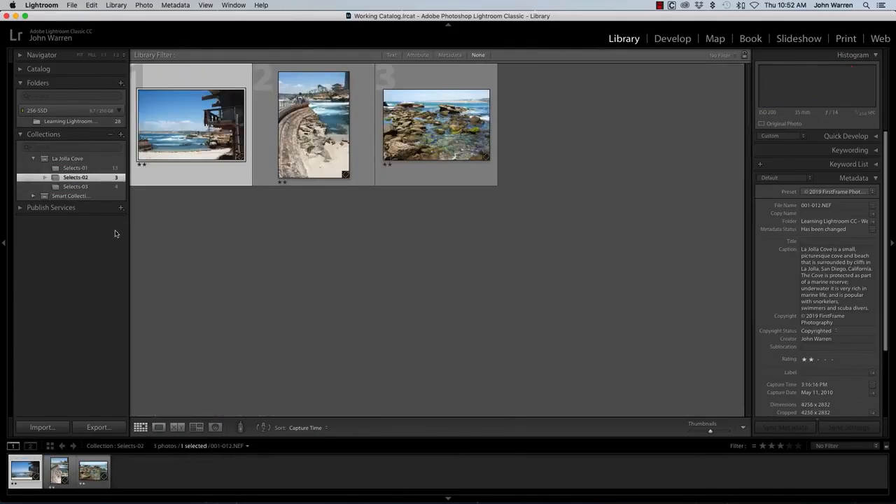
click(102, 187)
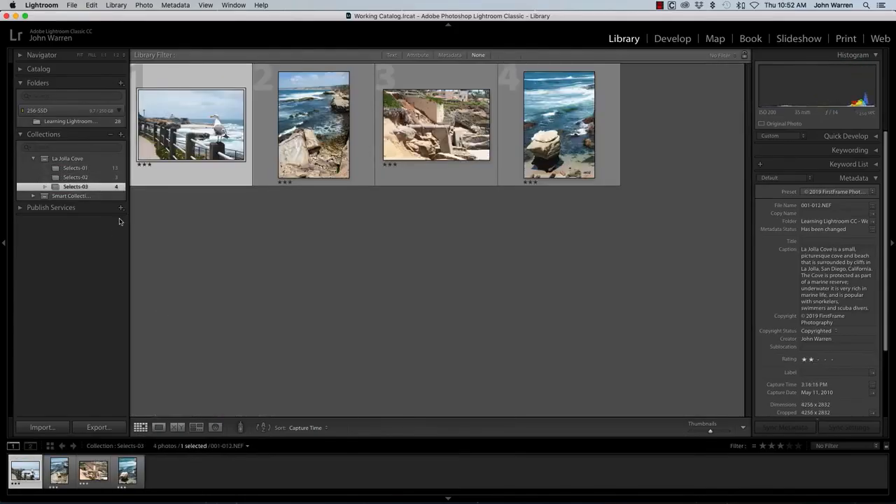
- Filter the Selects-01 collection to rated photos, one star and higher, to check which ones match
click(98, 169)
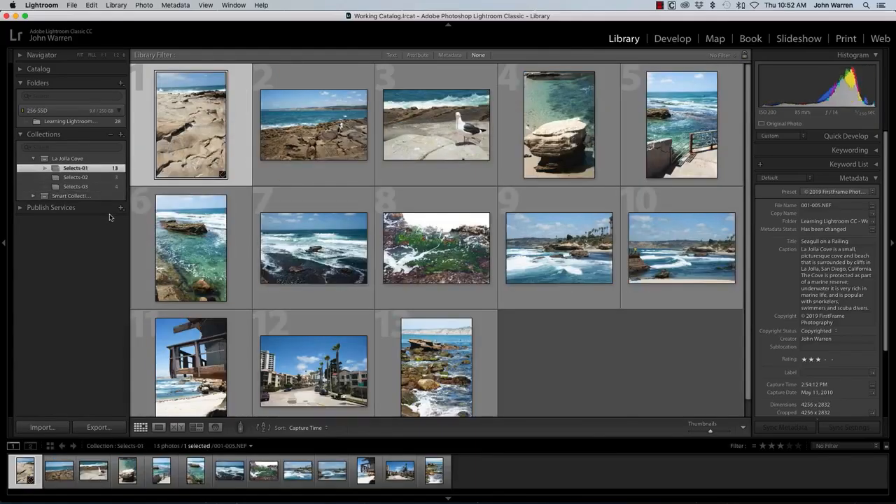
click(728, 54)
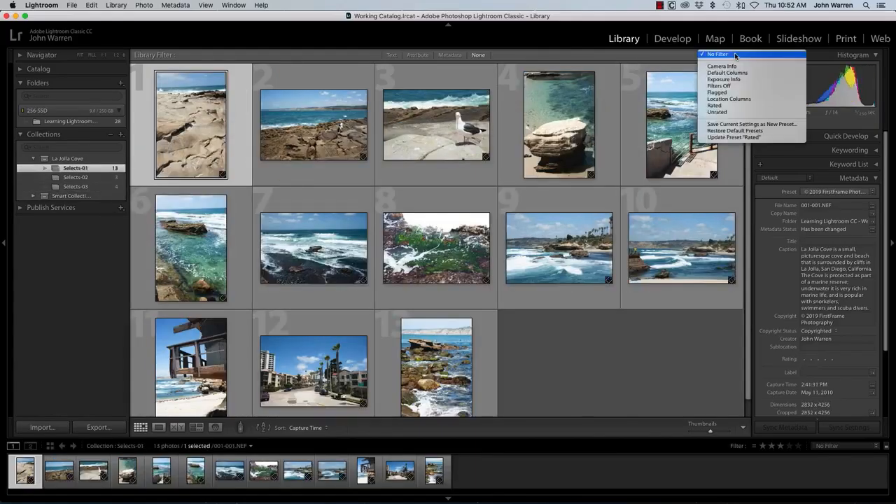
click(717, 105)
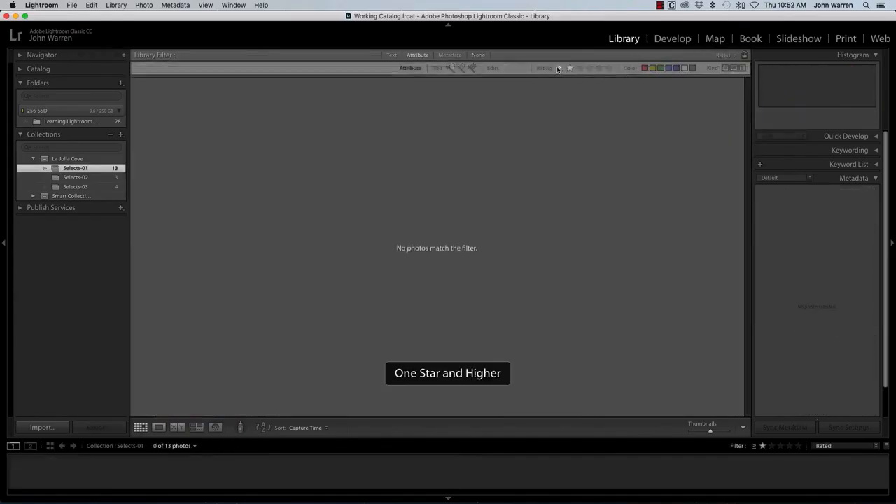
click(561, 70)
click(574, 73)
- Filter the Learning Lightroom folder to rated photos, one star and higher, and look through them
click(92, 122)
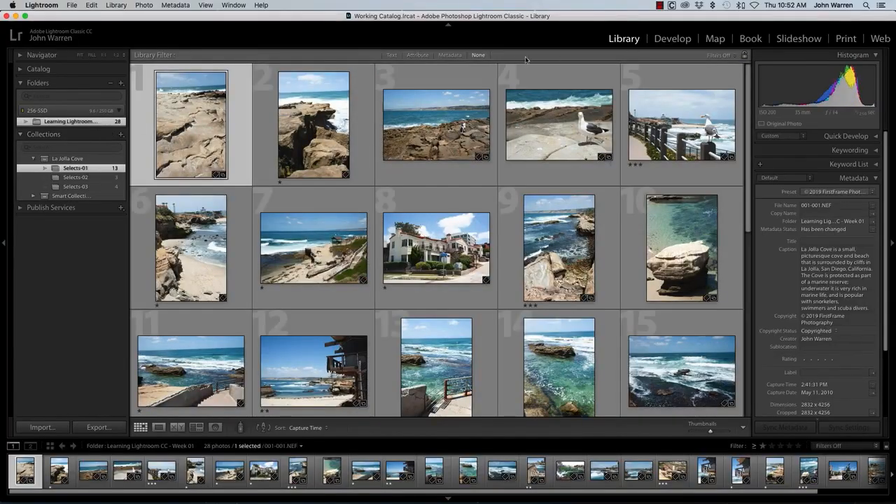
click(720, 54)
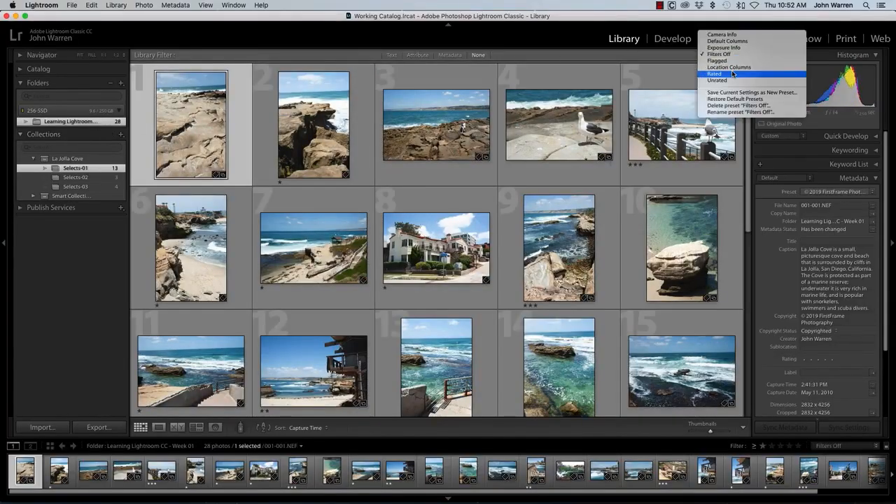
click(732, 75)
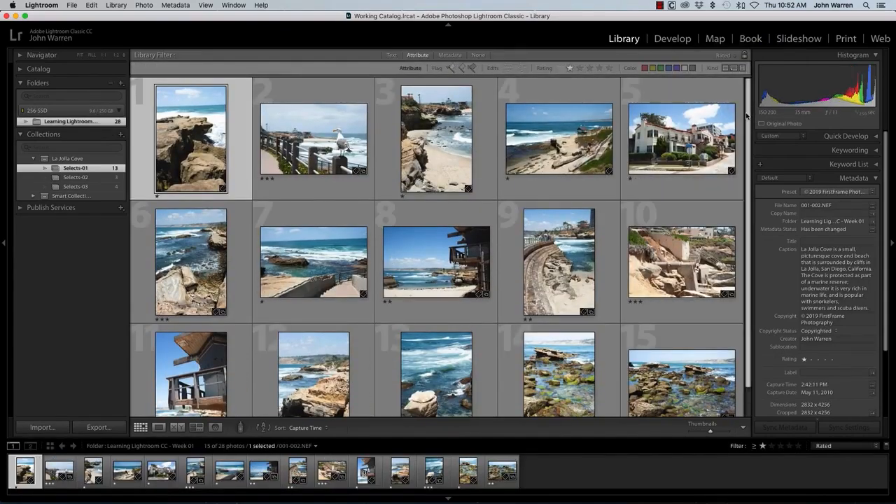
drag(747, 112, 755, 257)
scroll(749, 170, up, 2)
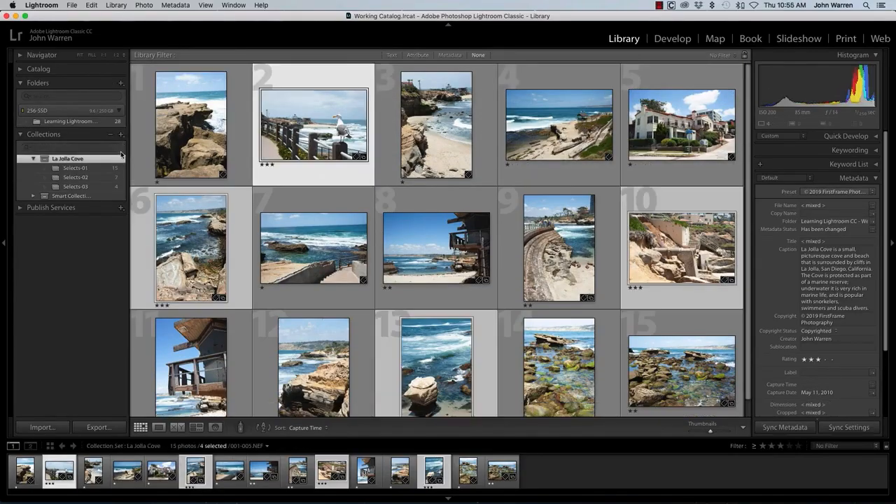
- Deselect all photos and start a new smart collection that is not placed inside a collection set
key(super+d)
click(120, 134)
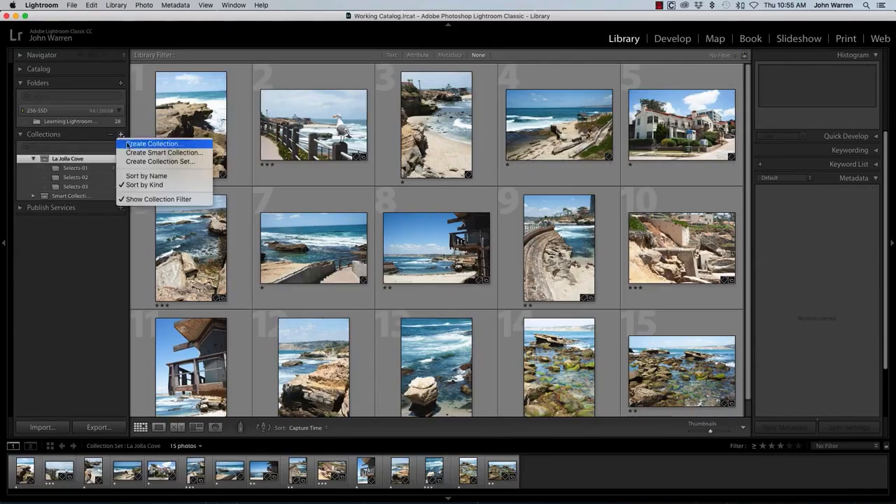
click(142, 152)
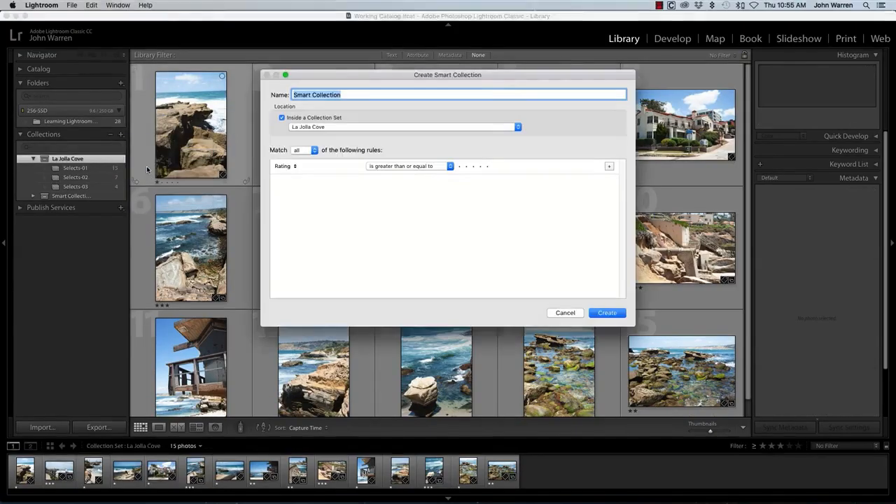
drag(491, 73, 490, 112)
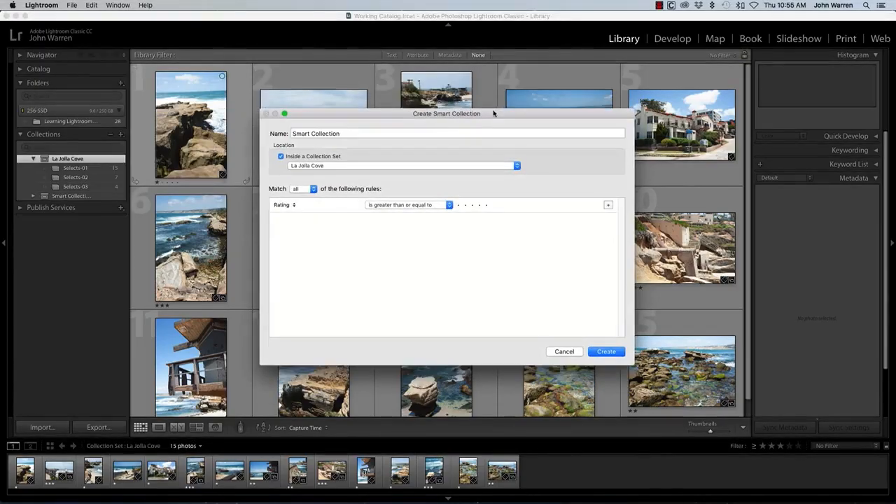
click(330, 168)
click(341, 174)
click(316, 157)
drag(367, 113, 360, 95)
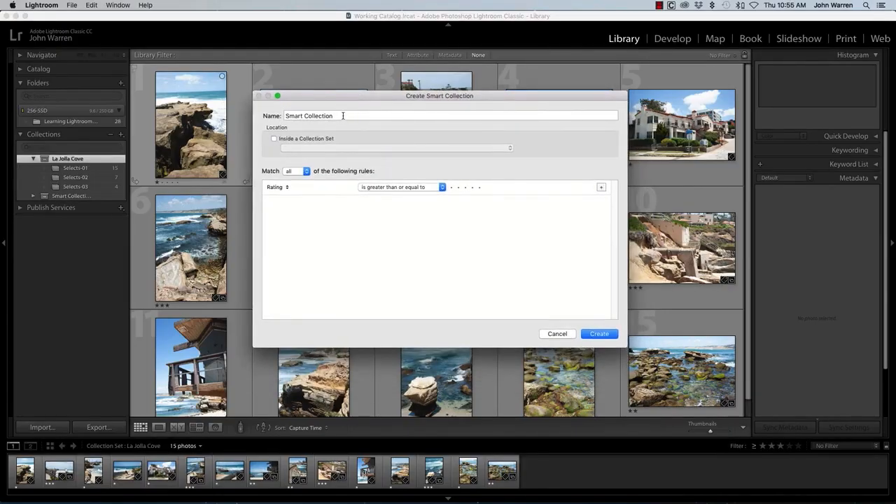
- Name the new smart collection "Smart Collection - Gallery Submissions"
triple_click(327, 115)
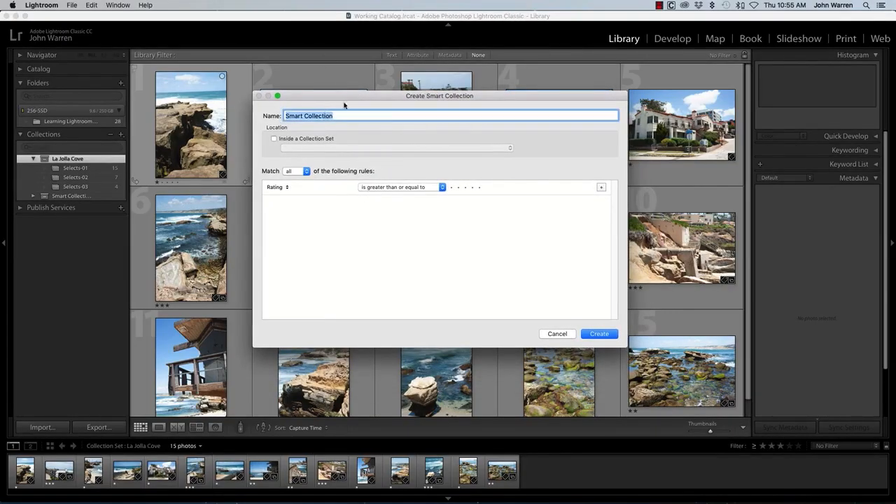
click(350, 115)
text(- Gallery Submissions)
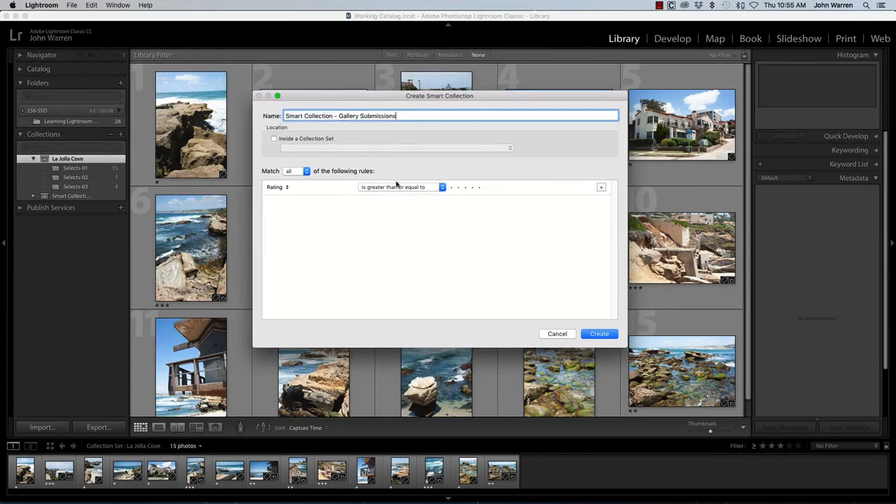
- Set the first matching rule to a rating greater than or equal to four stars
click(287, 188)
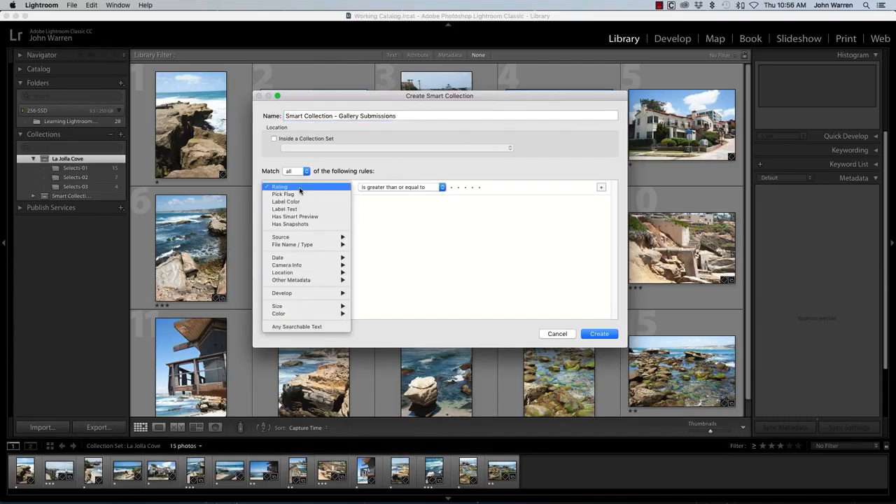
click(300, 188)
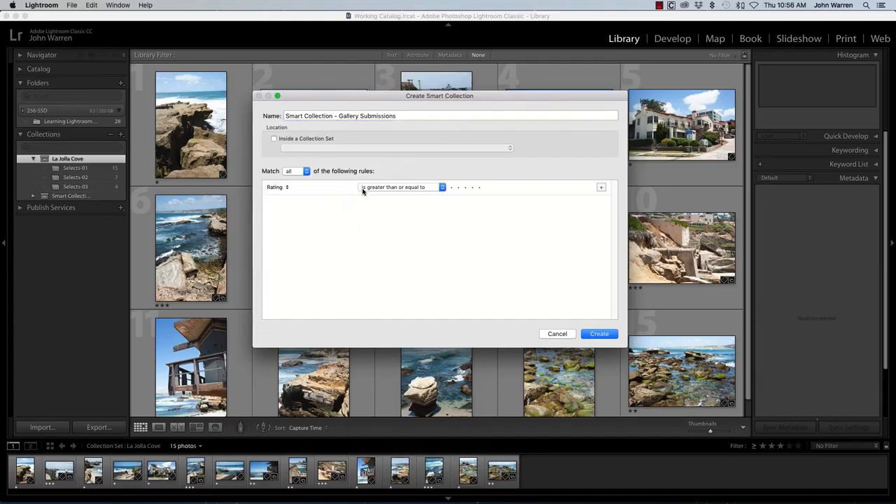
click(470, 187)
- Add a second rule requiring the label color to be red and create the smart collection
click(601, 187)
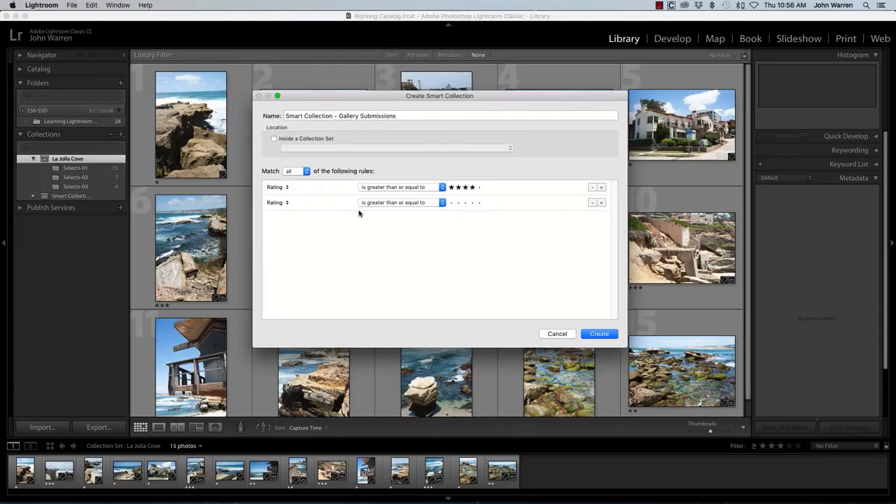
click(287, 203)
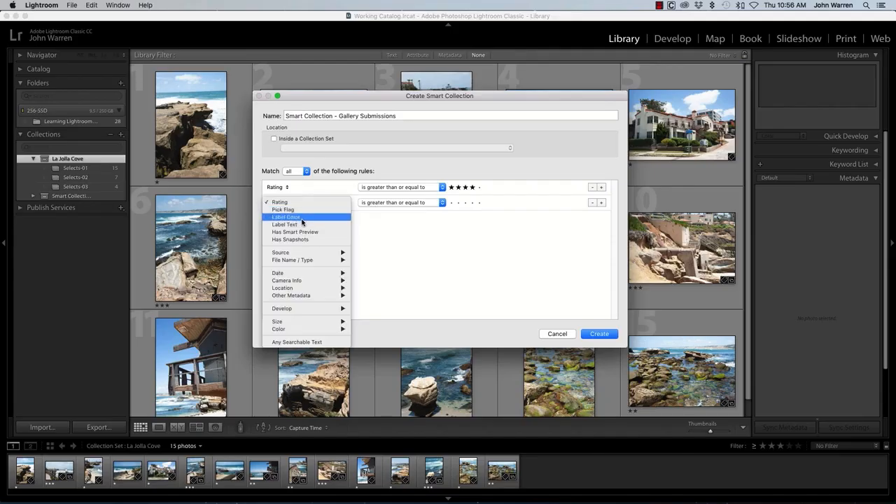
click(304, 218)
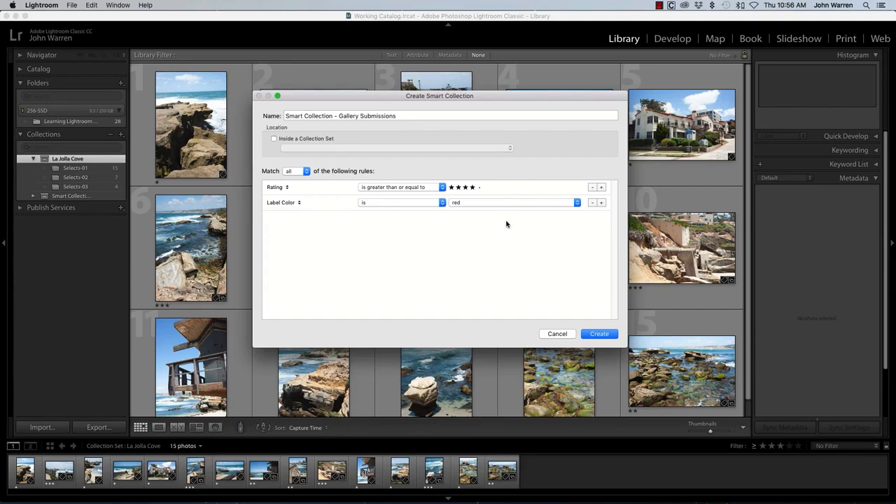
click(599, 334)
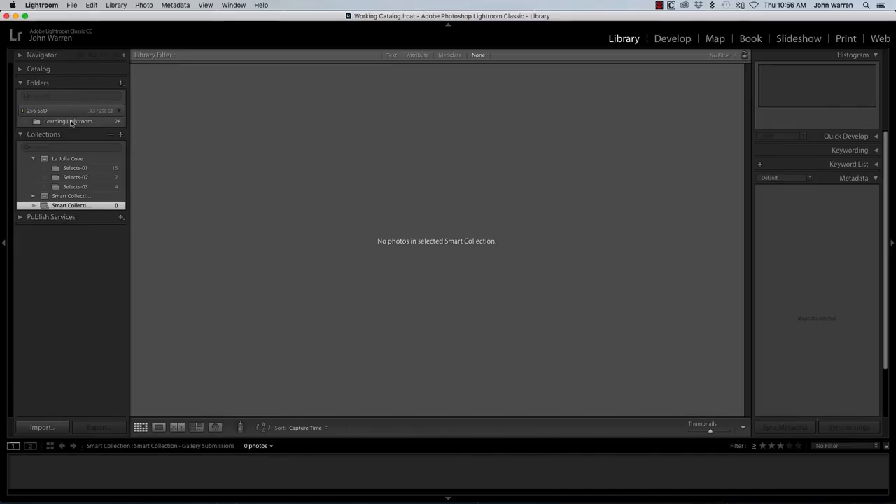
- Give the first photo in the Learning Lightroom folder a four-star rating and a red color label
click(71, 121)
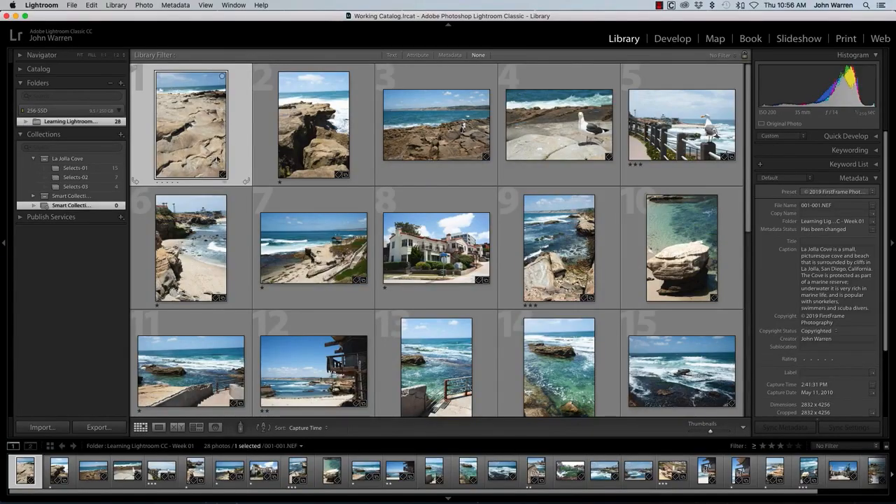
key(4)
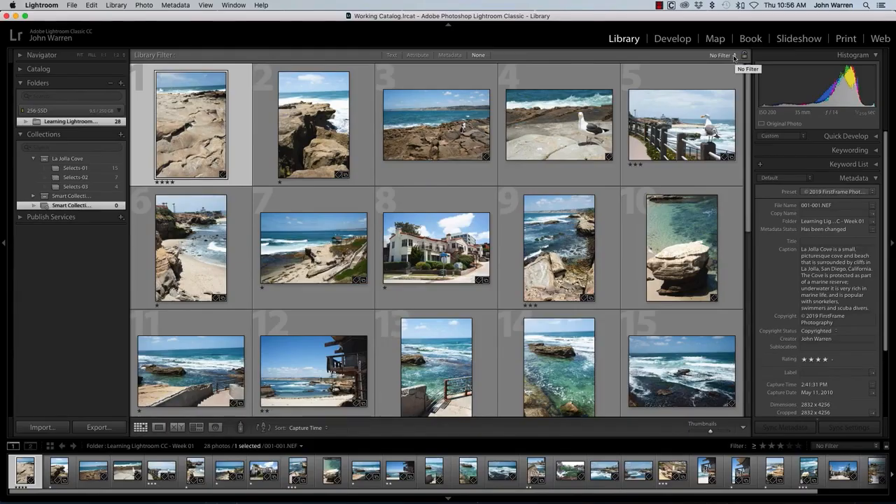
click(174, 6)
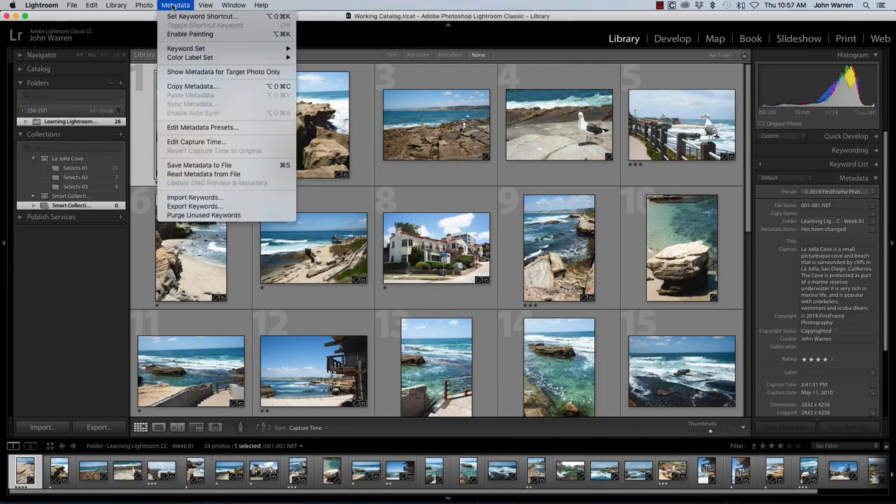
mouse_move(149, 6)
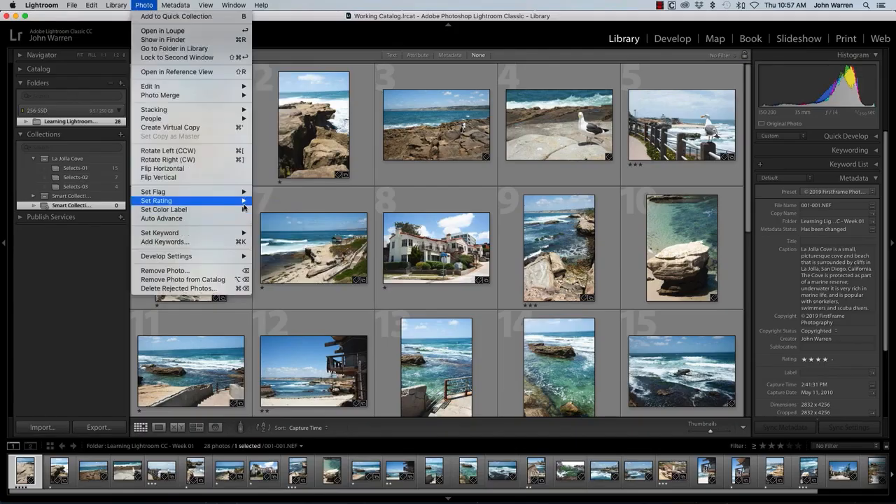
mouse_move(242, 210)
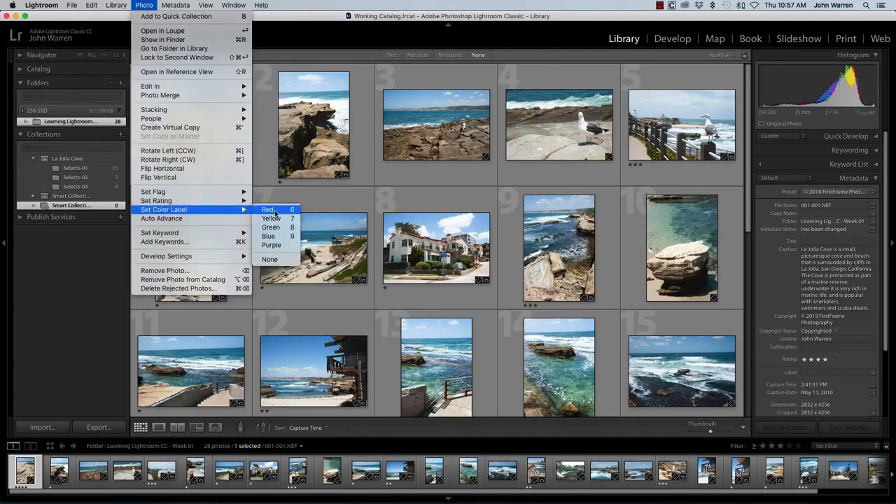
click(283, 210)
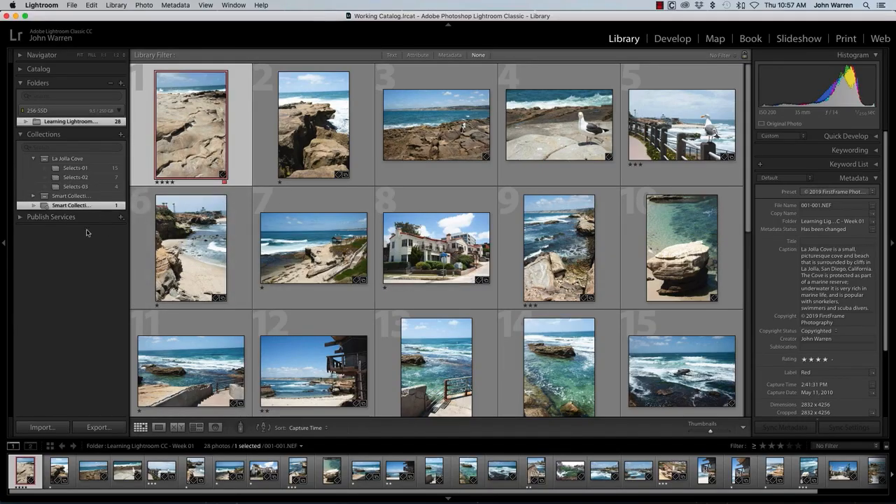
- Deselect all photos and open the Selects-02 collection and the Gallery Submissions smart collection to compare their contents
key(super+d)
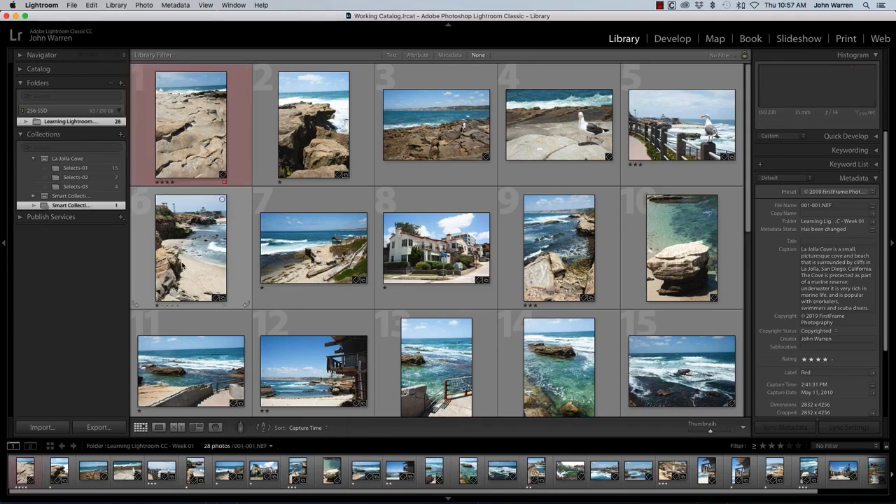
click(91, 177)
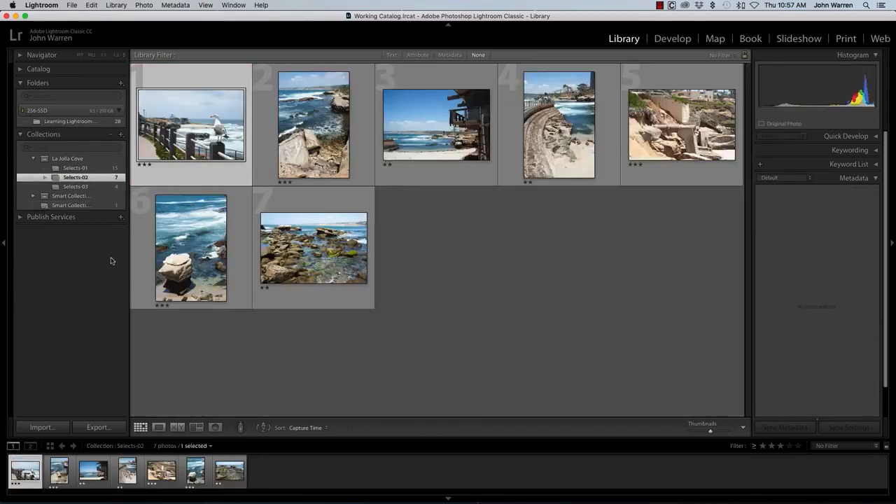
click(93, 206)
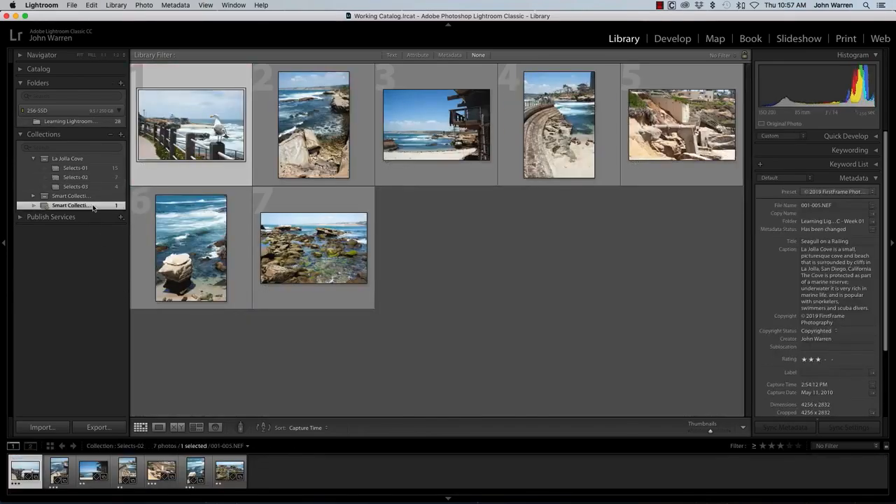